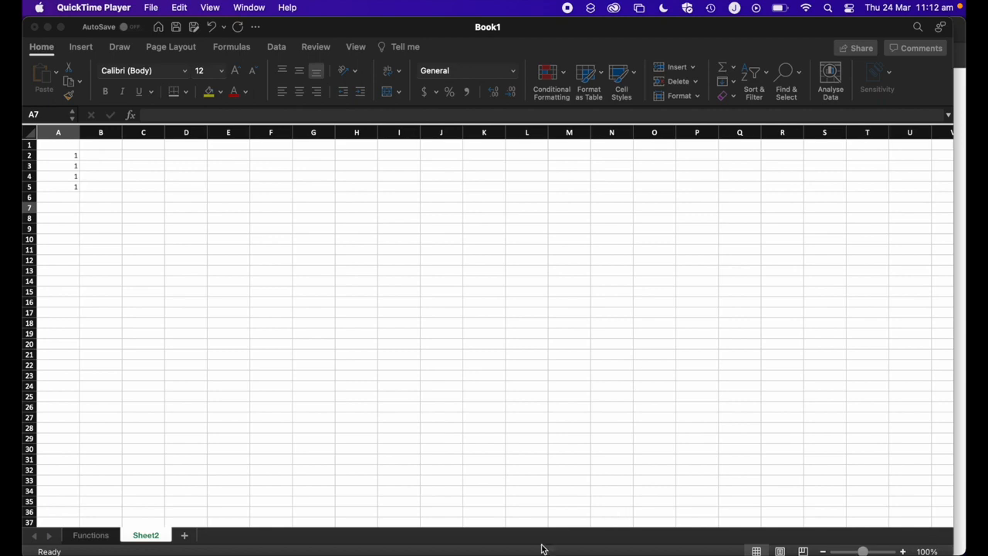
- Switch to Microsoft Edge and scroll through the alphabetical list of Excel functions on the Microsoft support page
click(139, 550)
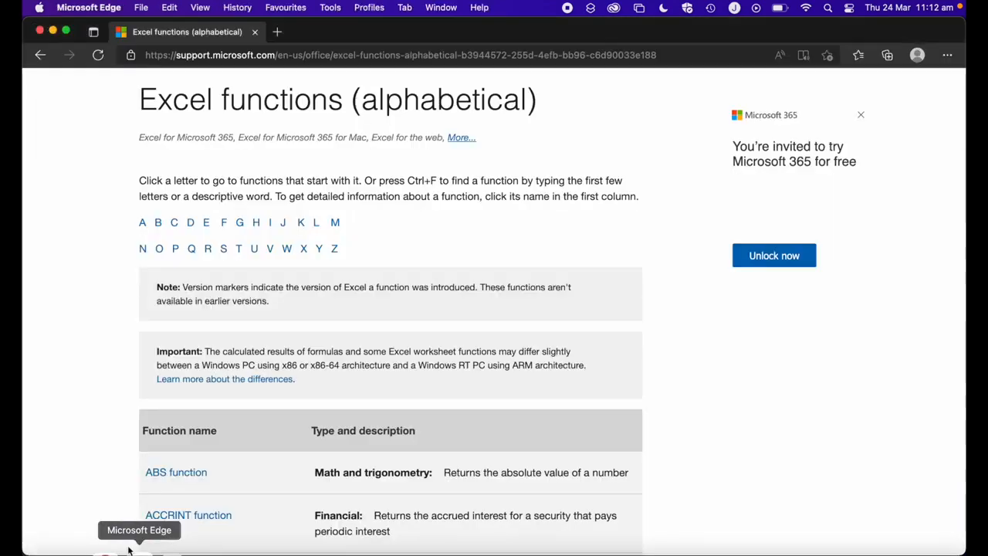
scroll(186, 345, down, 10)
scroll(185, 348, down, 20)
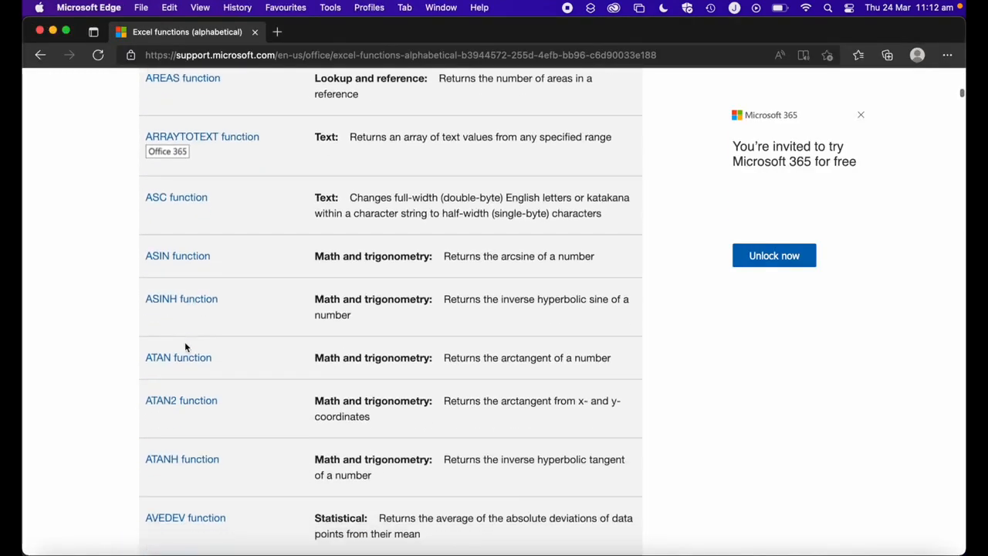
scroll(185, 347, down, 20)
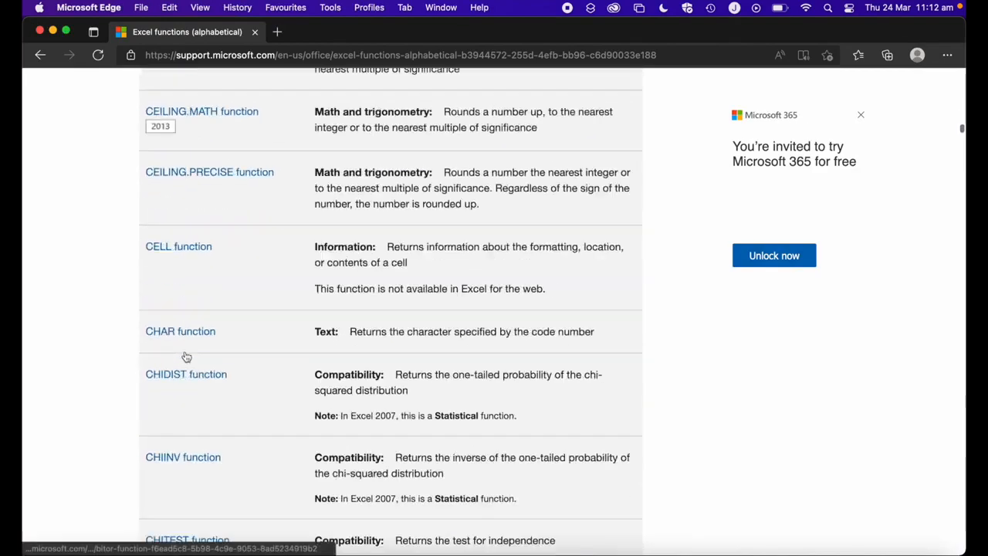
scroll(185, 355, down, 20)
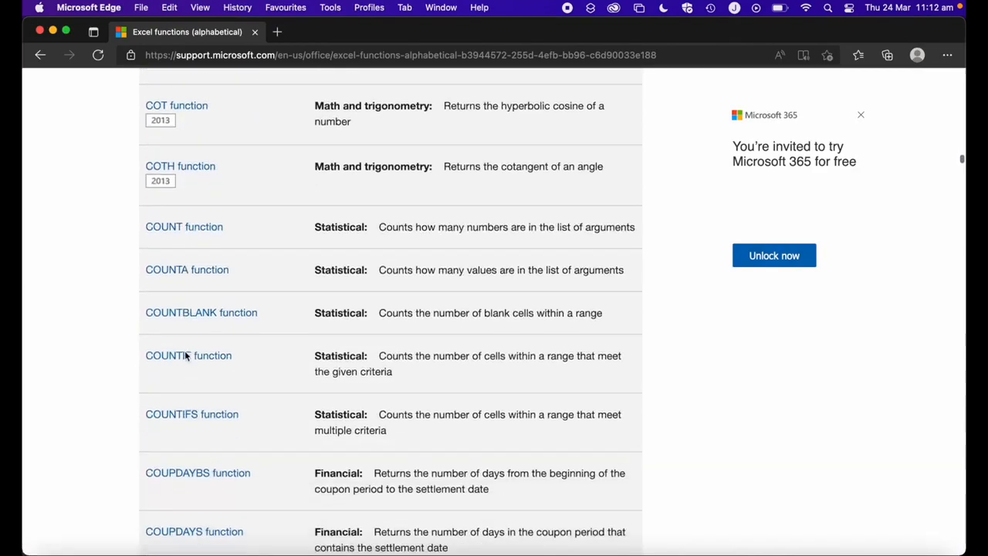
scroll(184, 355, down, 20)
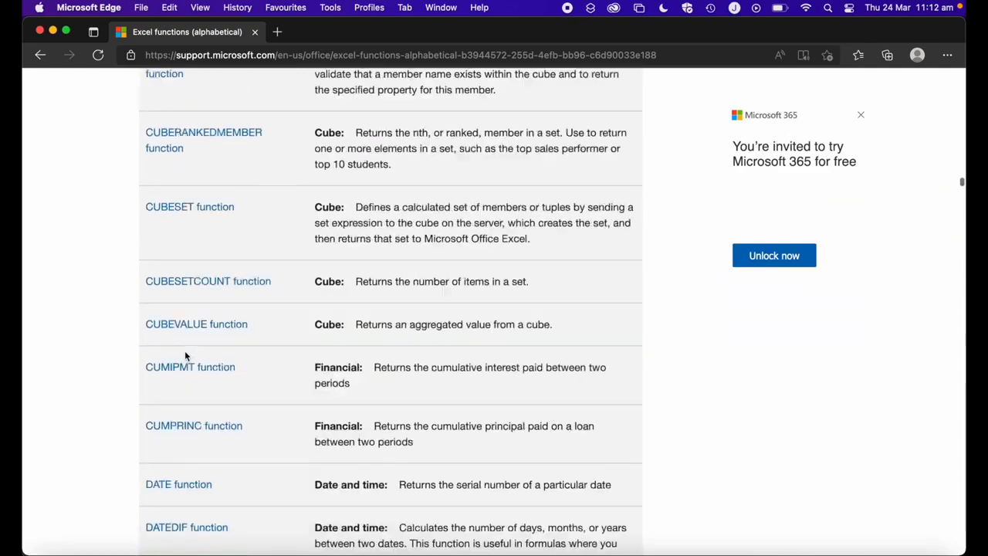
scroll(185, 354, down, 20)
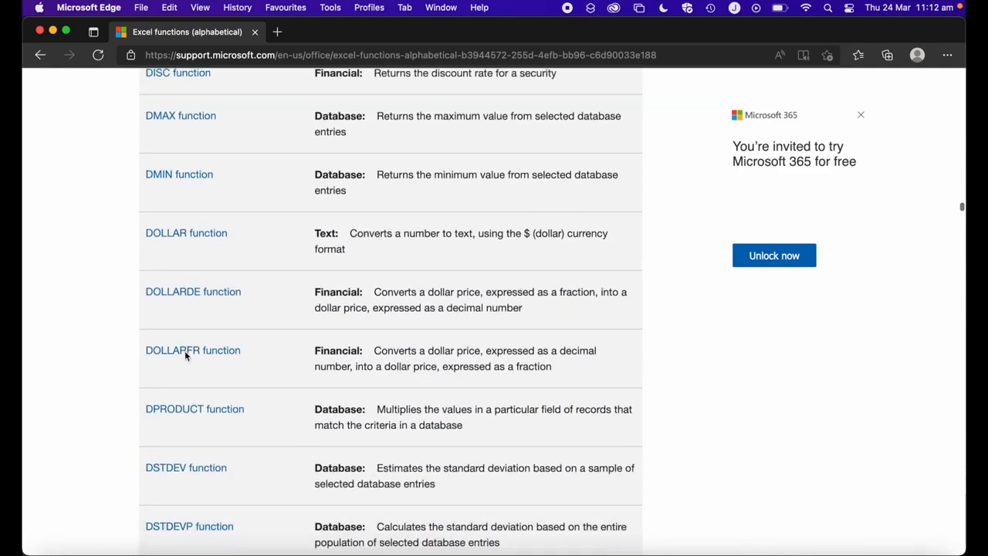
scroll(185, 355, down, 20)
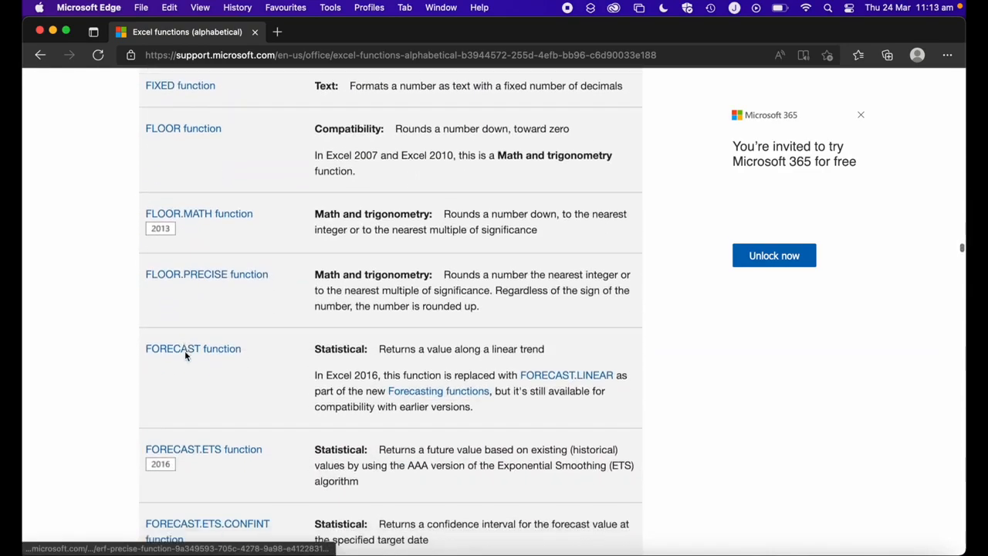
scroll(185, 356, down, 20)
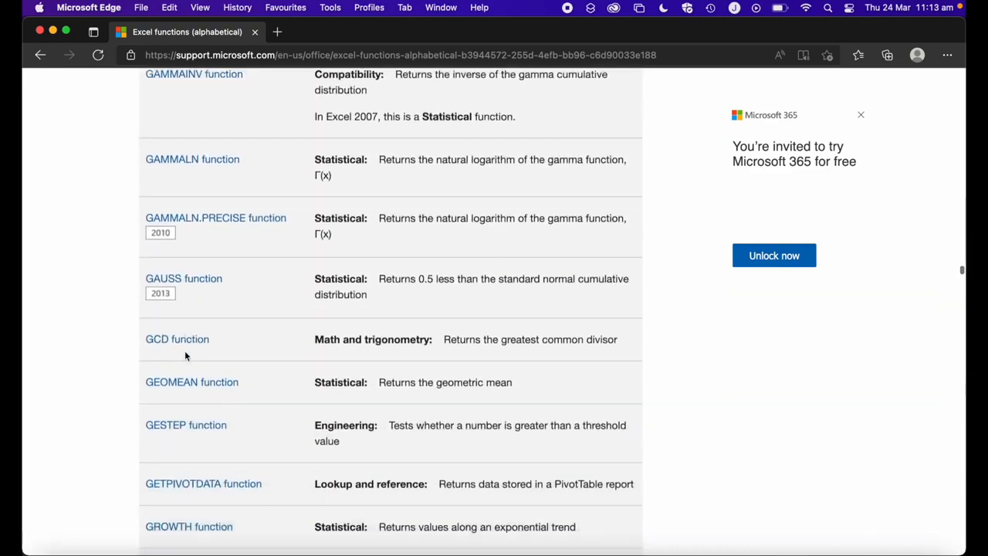
scroll(185, 356, down, 20)
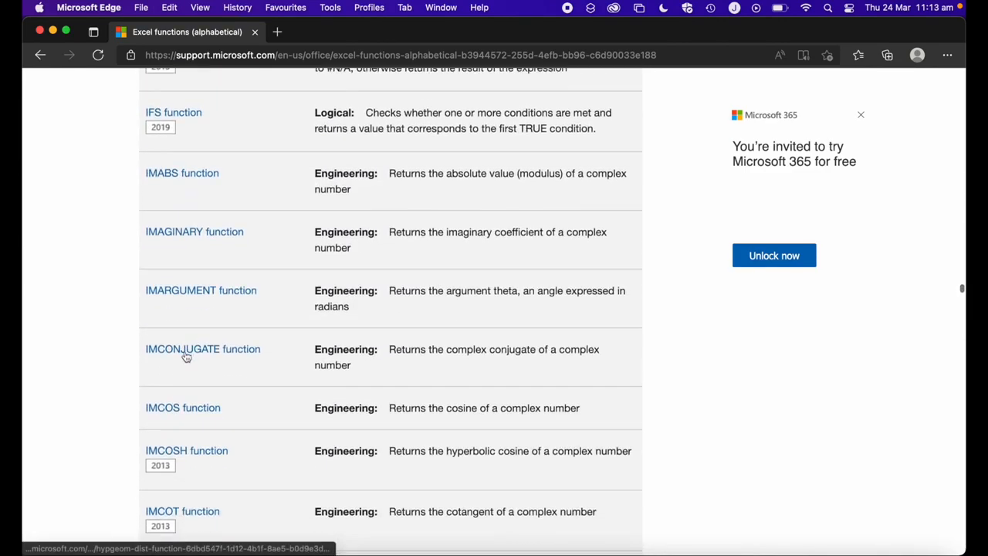
scroll(184, 355, down, 20)
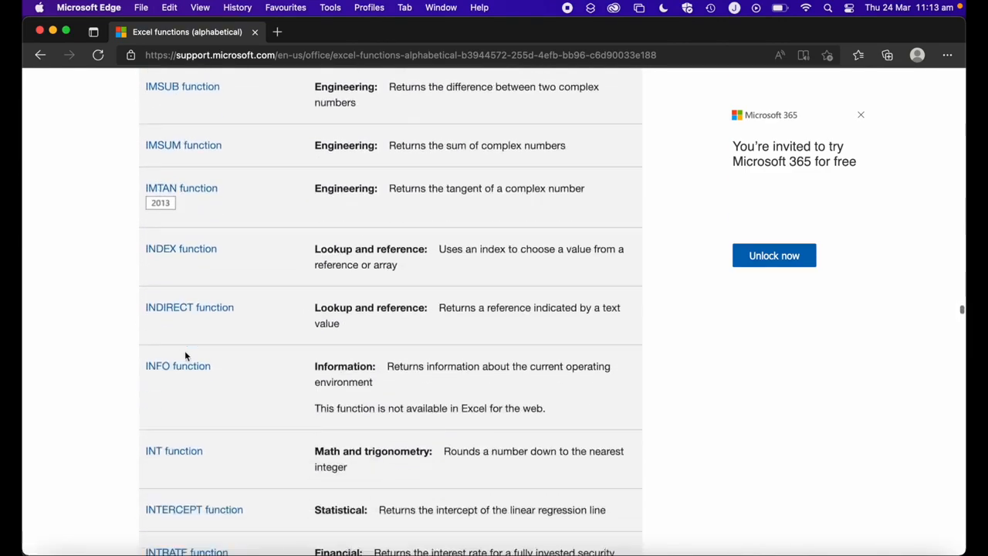
scroll(185, 355, down, 20)
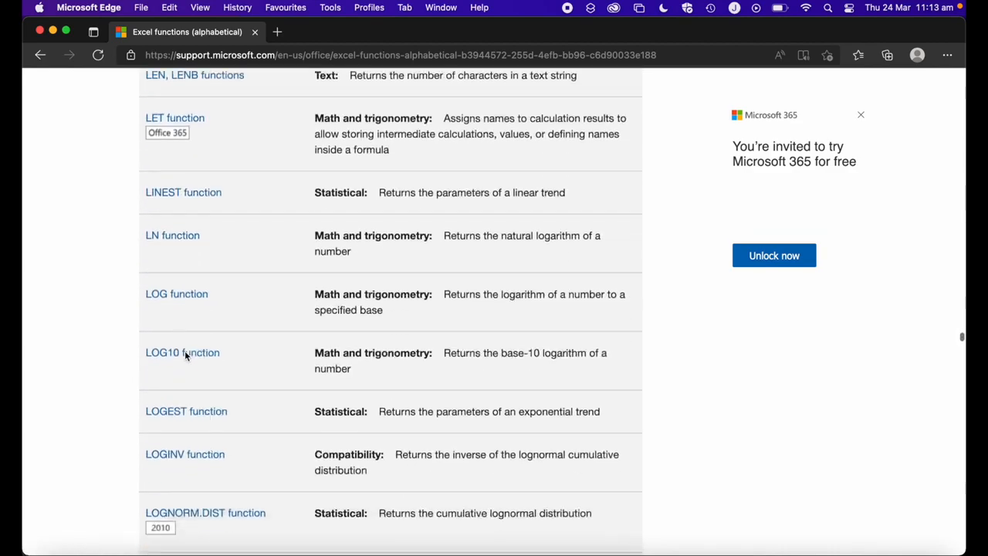
scroll(184, 355, down, 20)
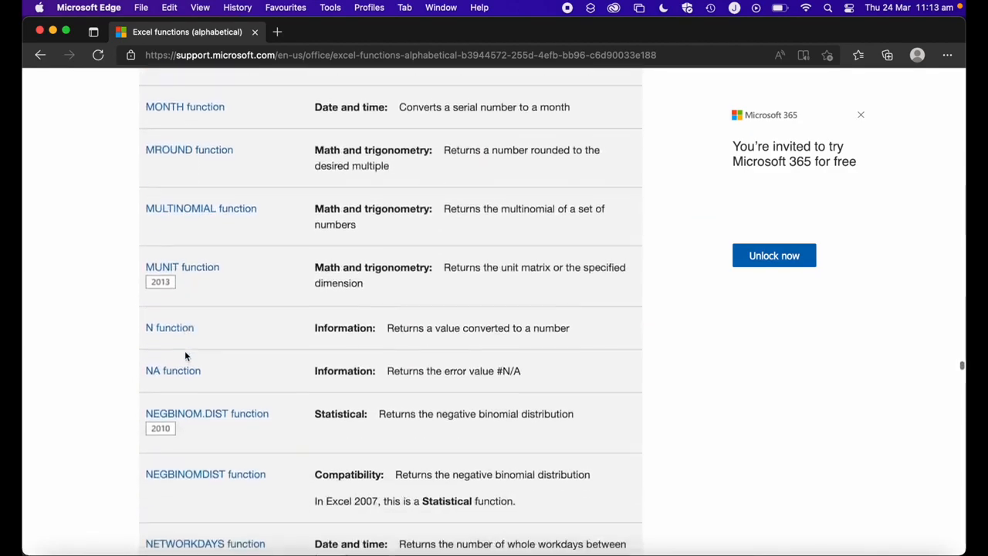
scroll(184, 351, down, 10)
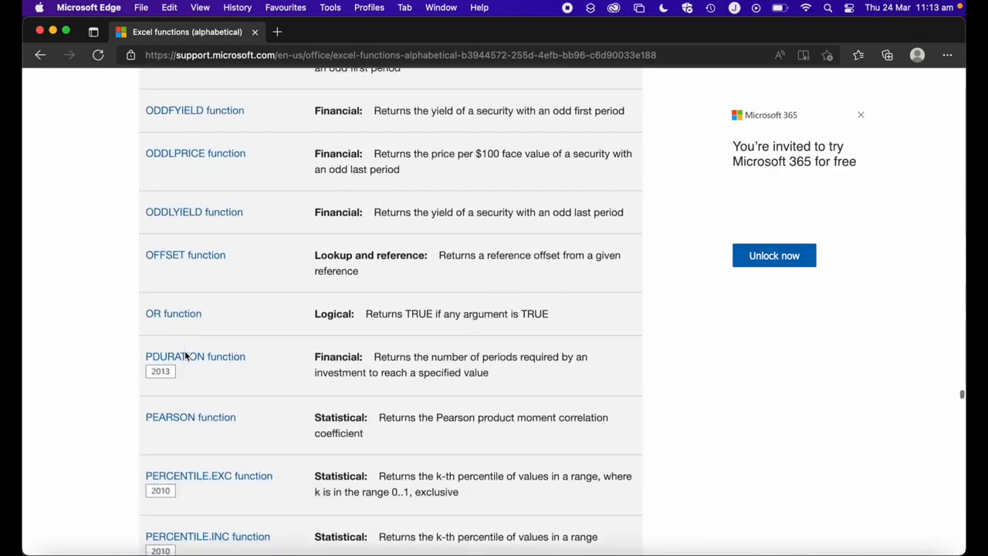
- Switch back to Excel, enter =SUM(A2:A5) in cell A7 by selecting A2 to A5, and reselect A7
click(243, 549)
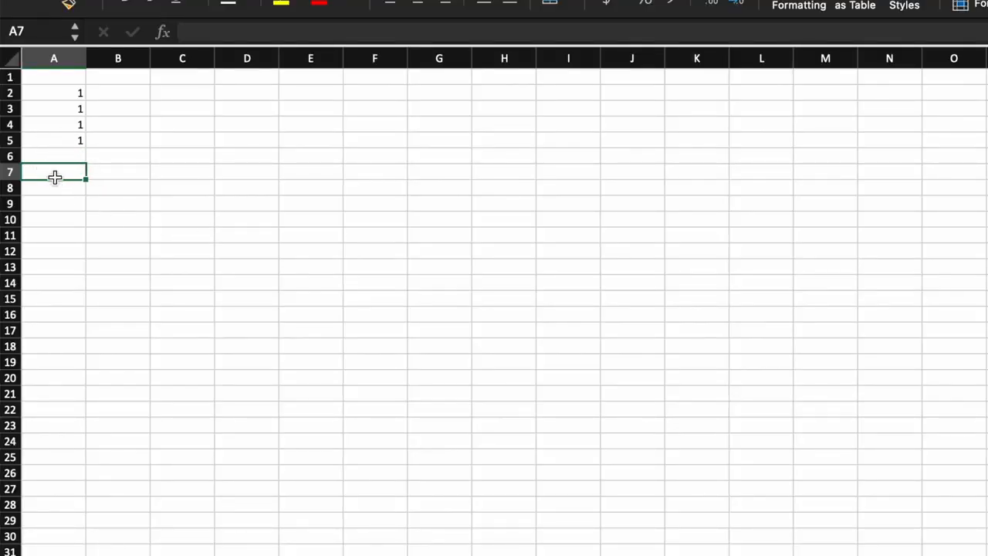
text(=)
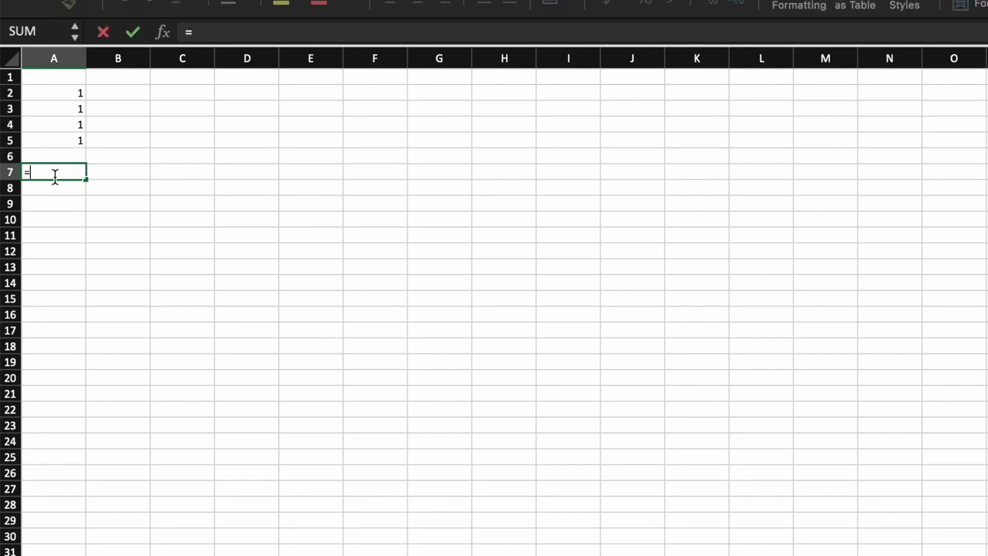
text(SUM)
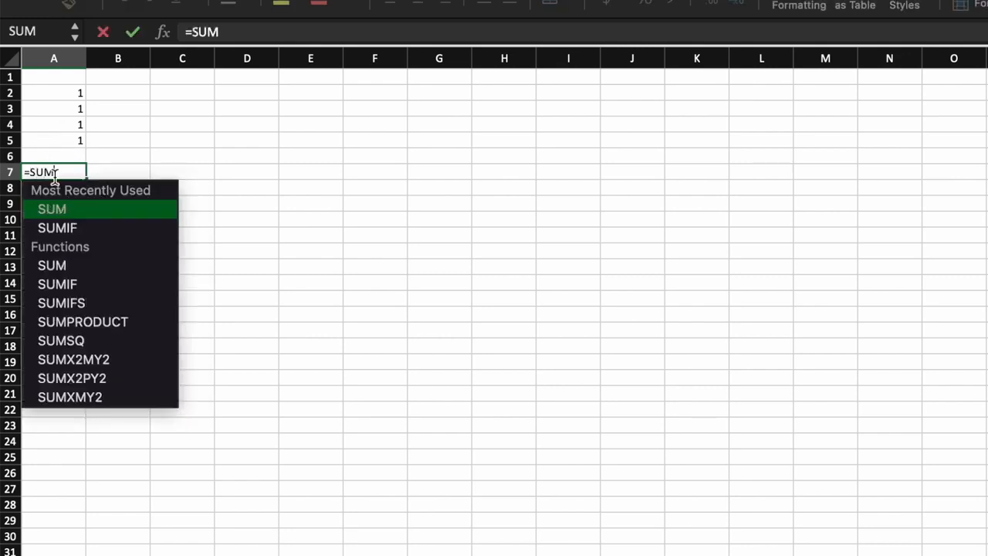
text(()
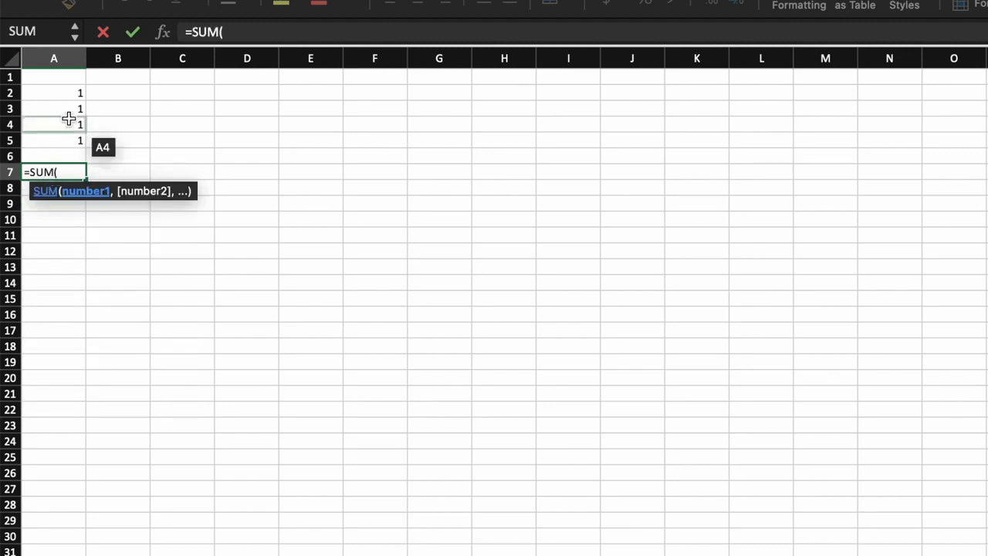
drag(63, 91, 65, 140)
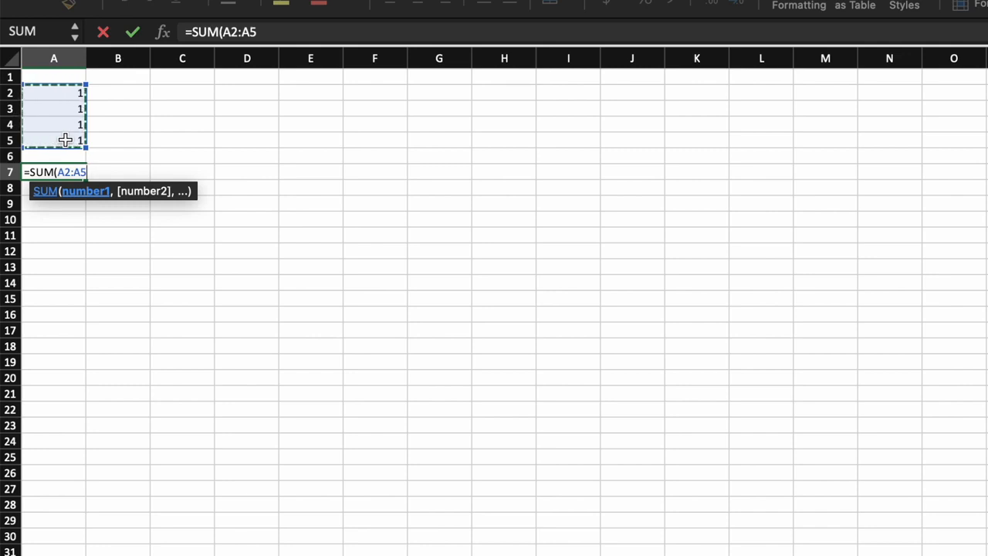
key(Return)
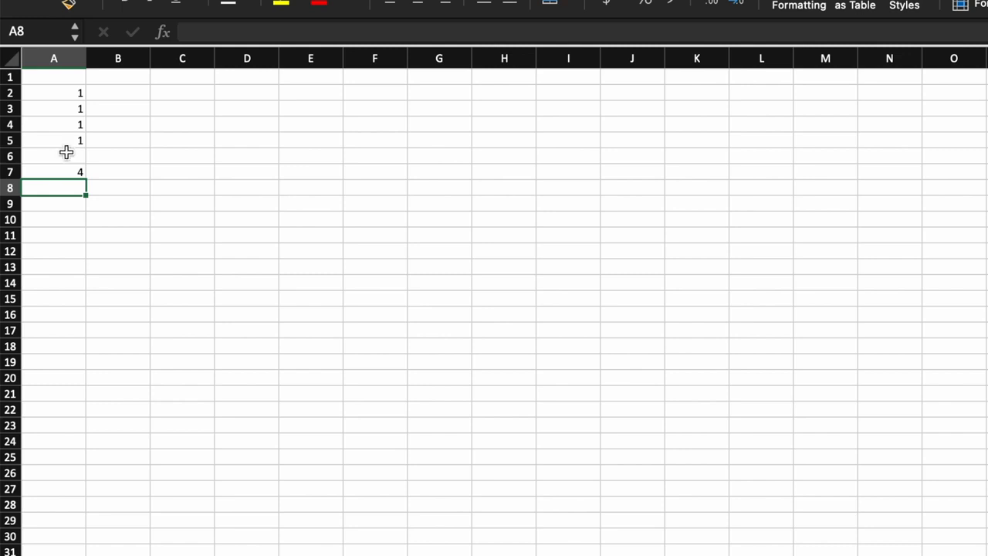
click(75, 169)
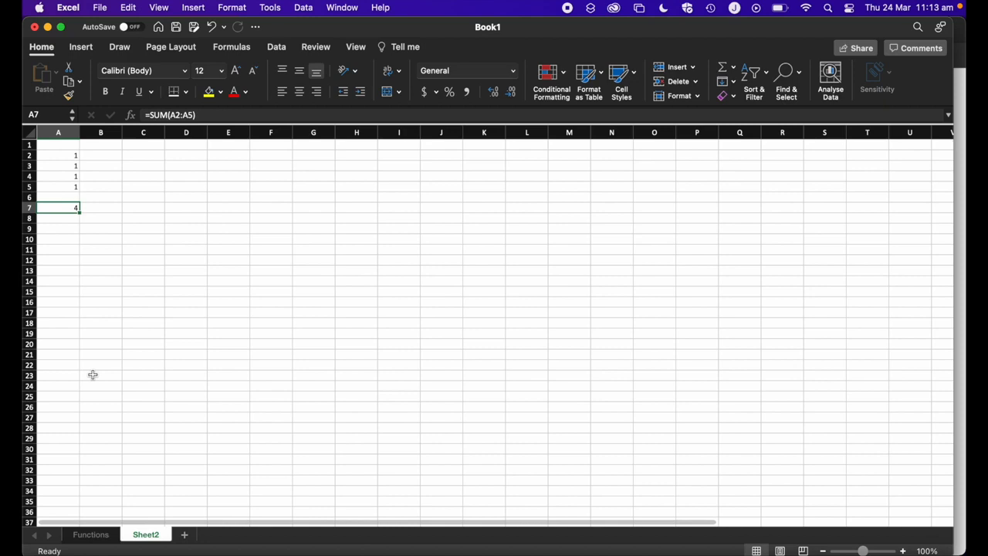
- On the Functions sheet, enter =SUM(B2:B21) in cell B22 by selecting the range B2 to B21
click(91, 534)
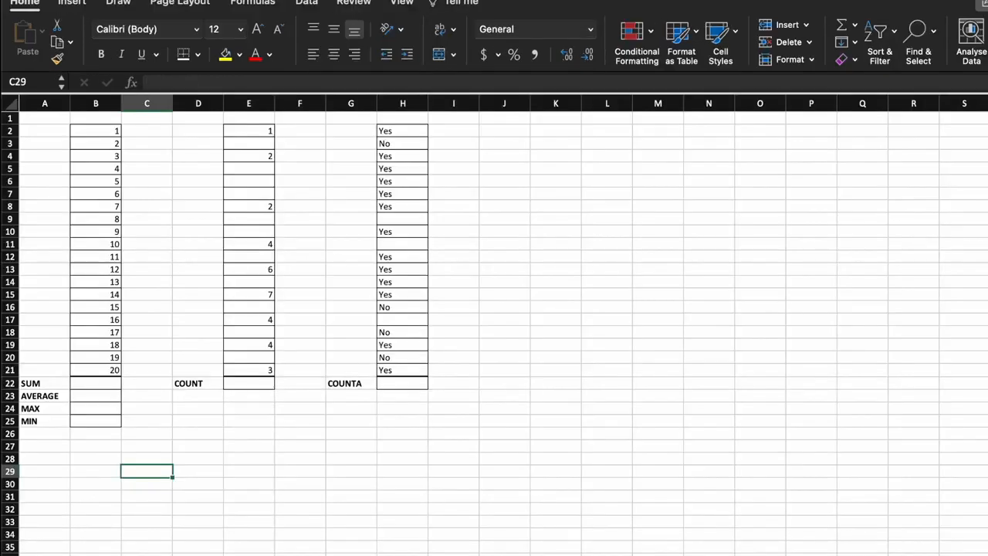
click(101, 387)
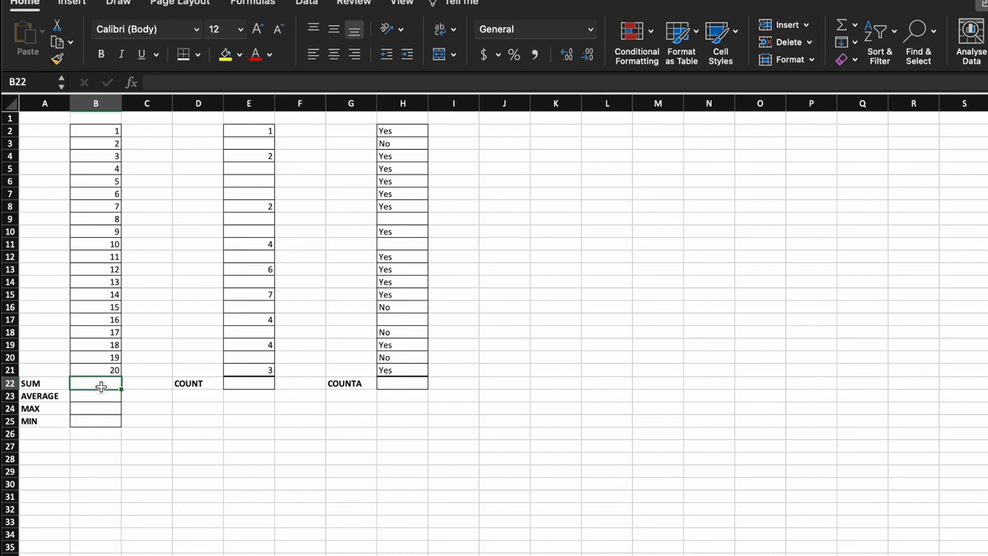
text(=SU)
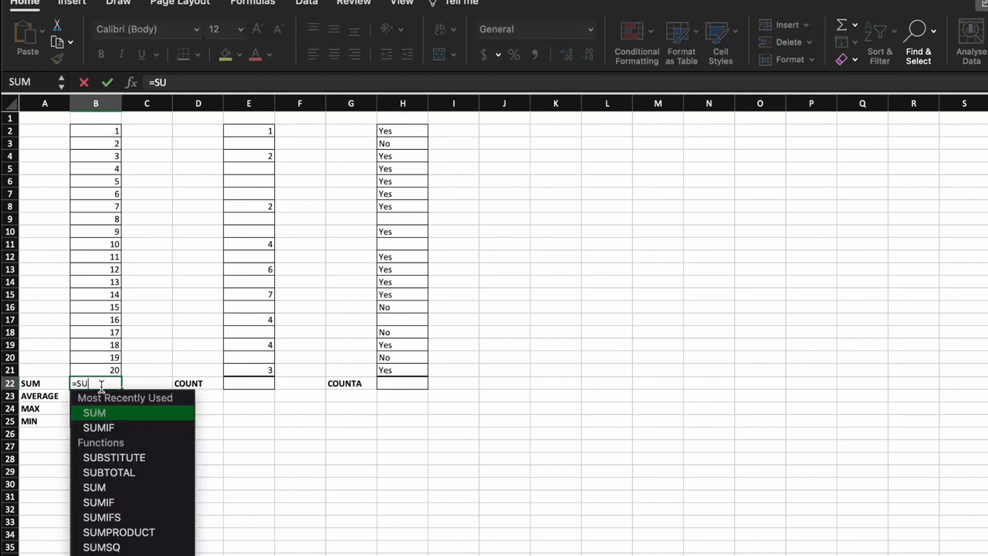
text(M()
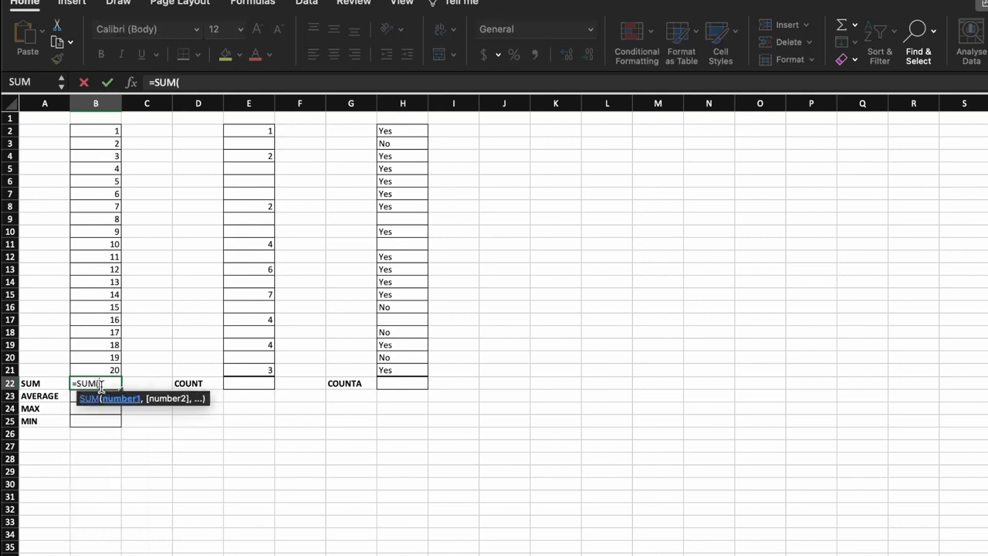
drag(110, 131, 114, 368)
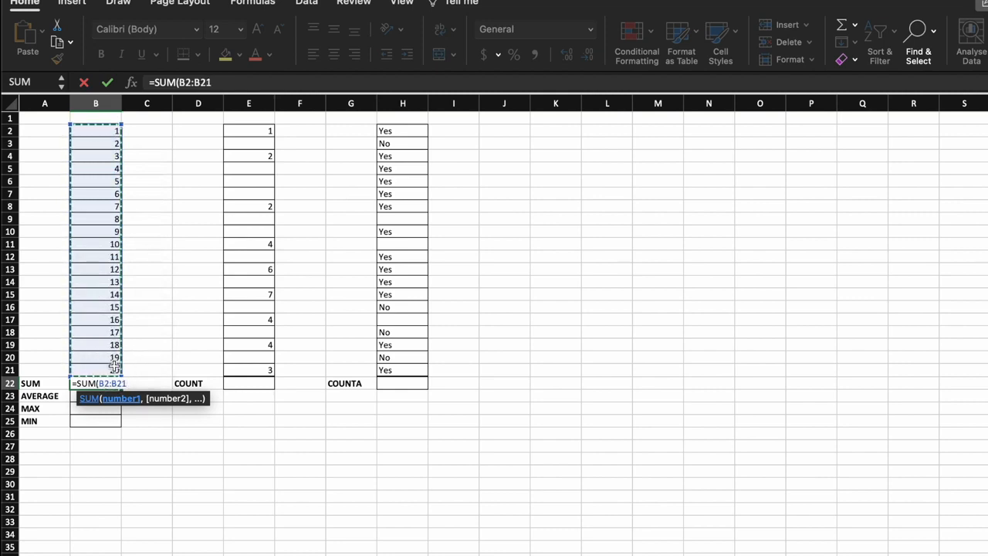
key(Return)
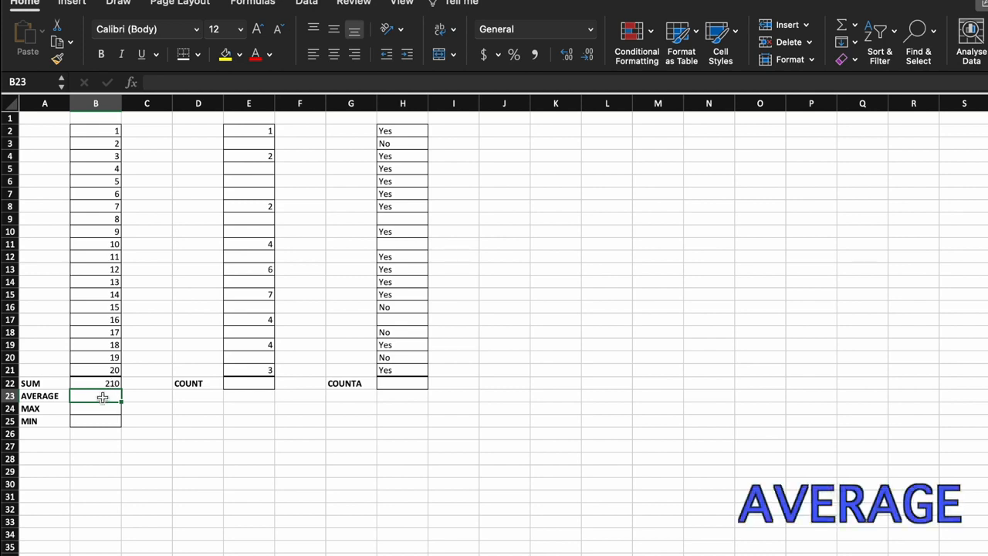
- Enter =AVERAGE(B2:B21) in cell B23, selecting the numbers B2 to B21 as the range
text(=)
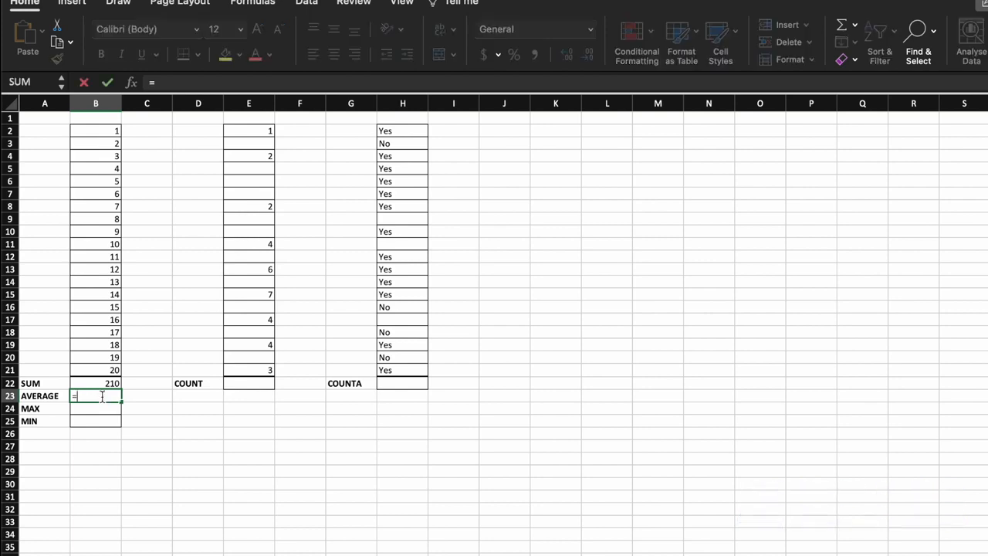
text(AVERA)
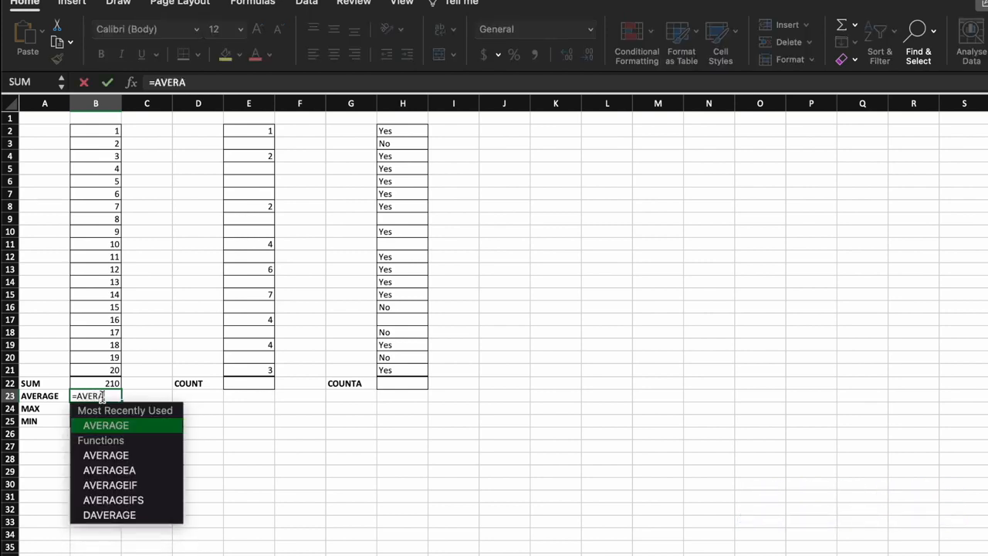
text(GE()
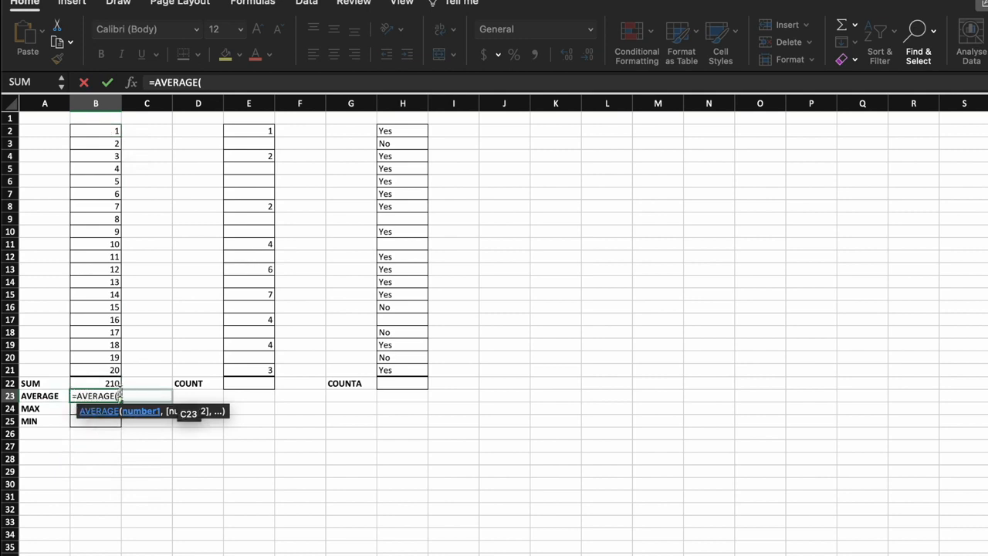
drag(108, 127, 99, 368)
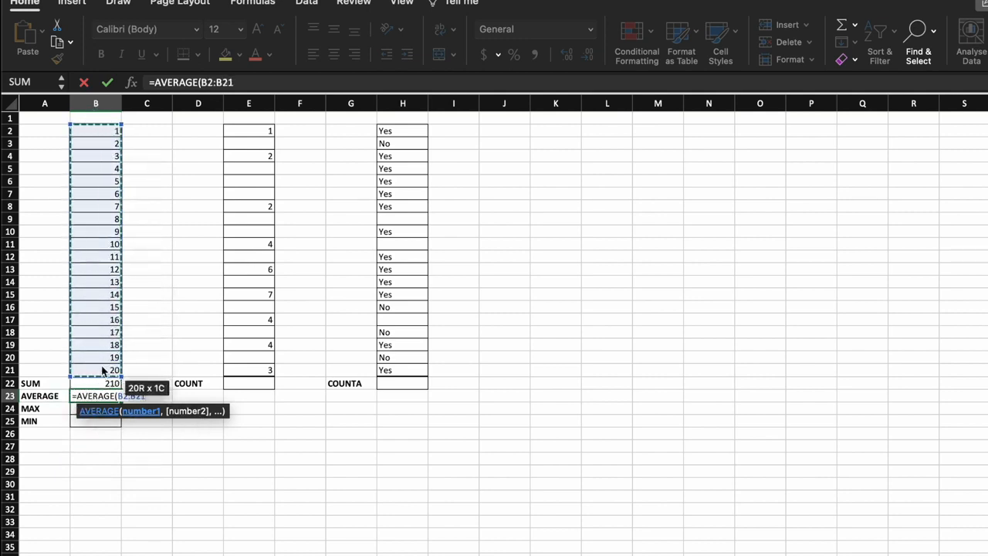
key(Return)
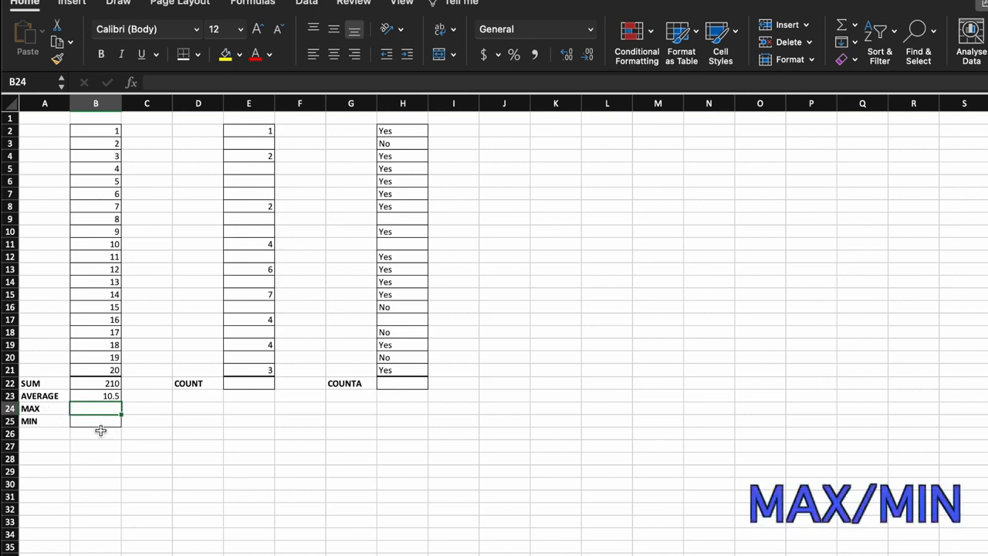
- Enter =MAX(B2:B21) in cell B24, selecting the numbers B2 to B21 as the range
text(=)
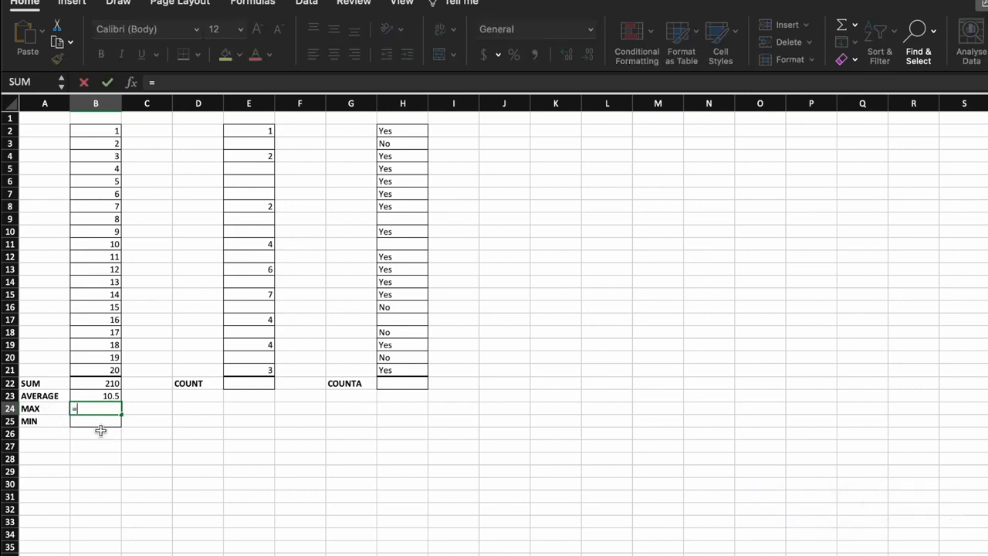
text(MAX)
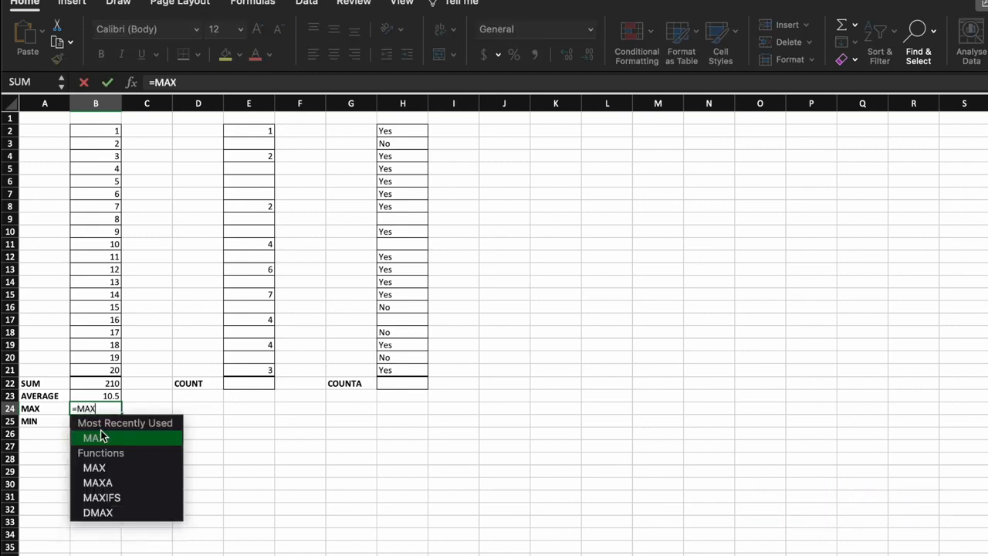
double_click(100, 437)
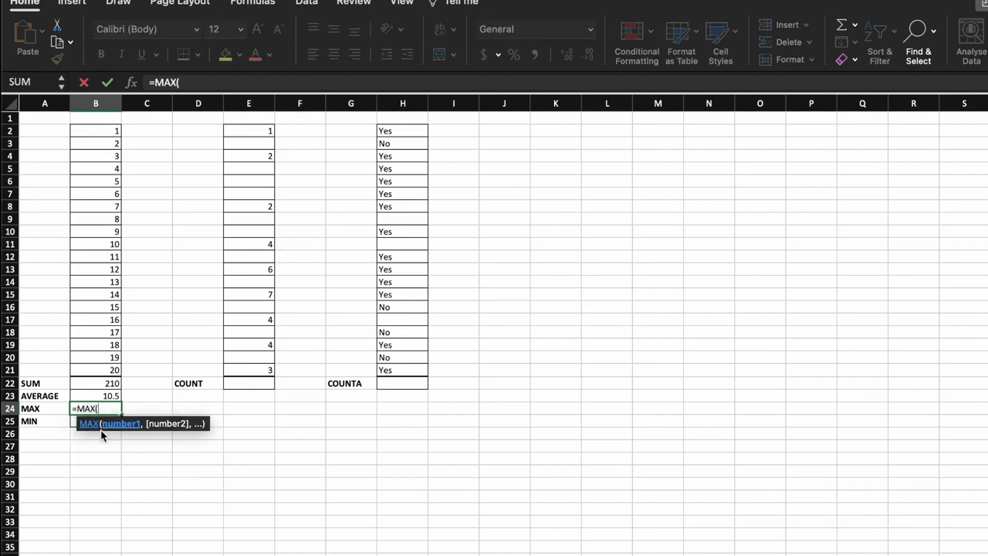
click(97, 368)
drag(96, 366, 98, 131)
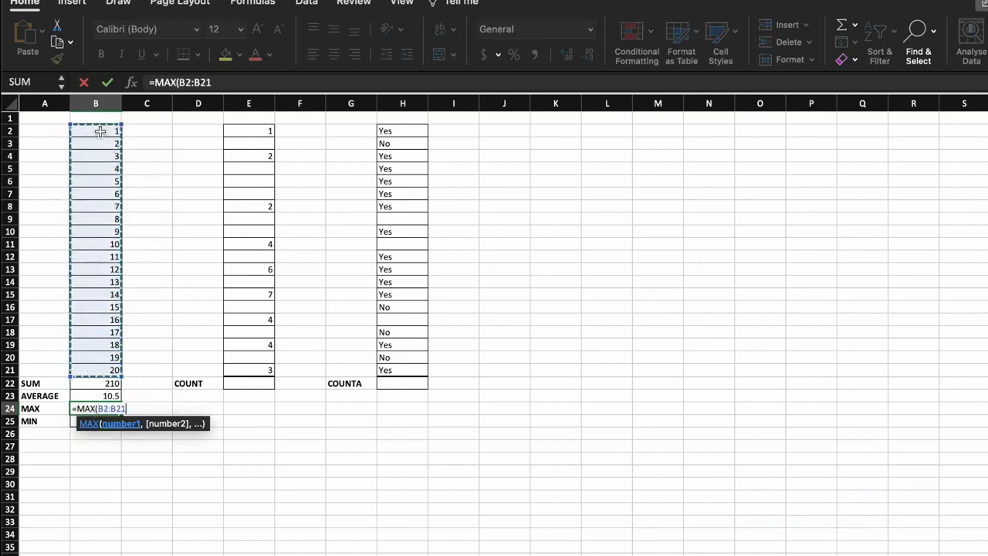
key(Return)
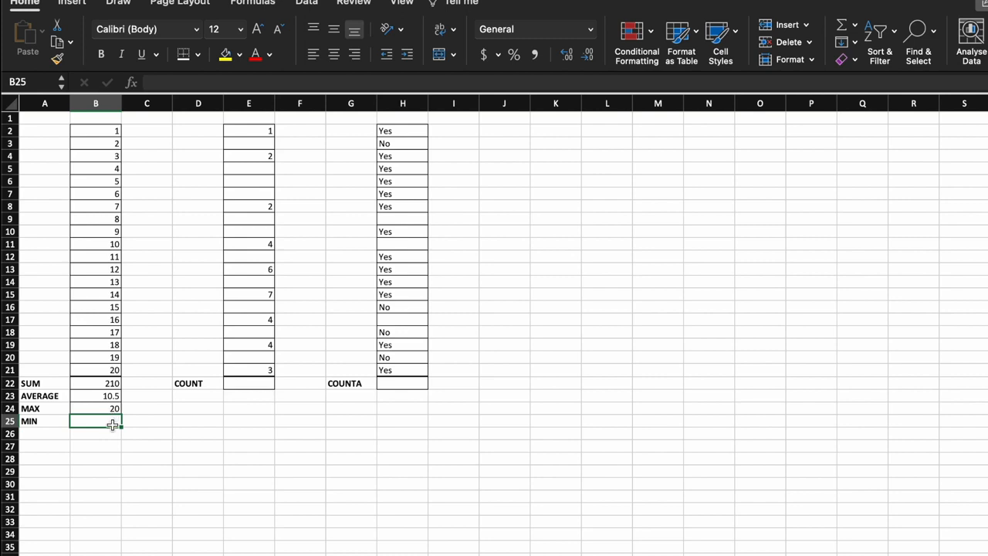
- Enter =MIN(B2:B21) in cell B25, selecting the numbers B2 to B21 as the range
text(=MIN)
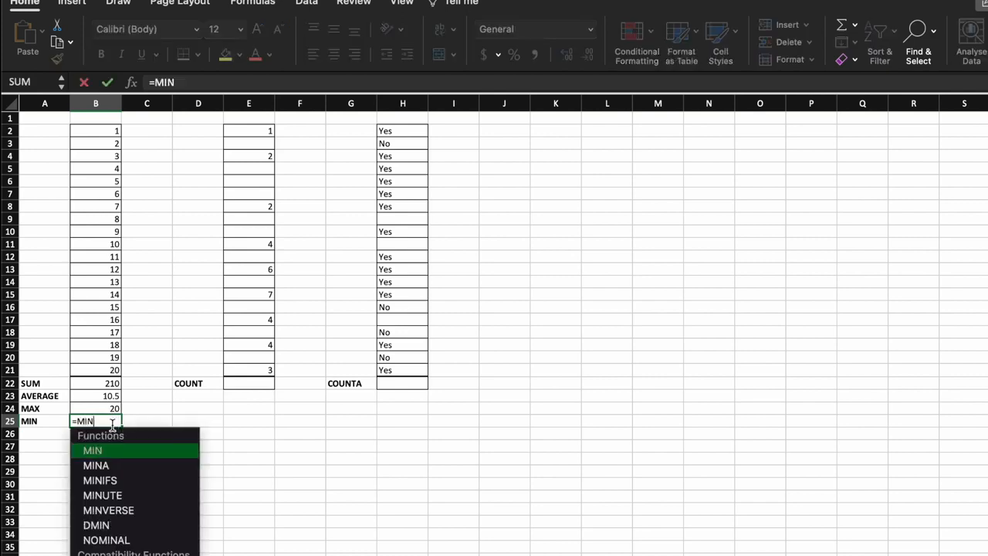
text(()
drag(99, 129, 118, 369)
drag(118, 368, 120, 371)
key(Return)
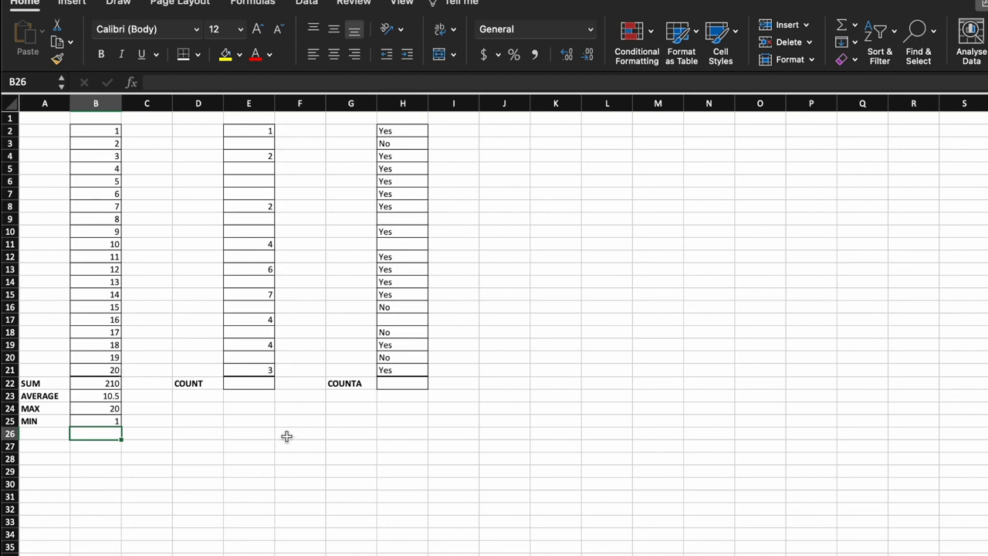
- Enter =COUNT(E2:E21) in cell E22, selecting the range E2 to E21
click(258, 381)
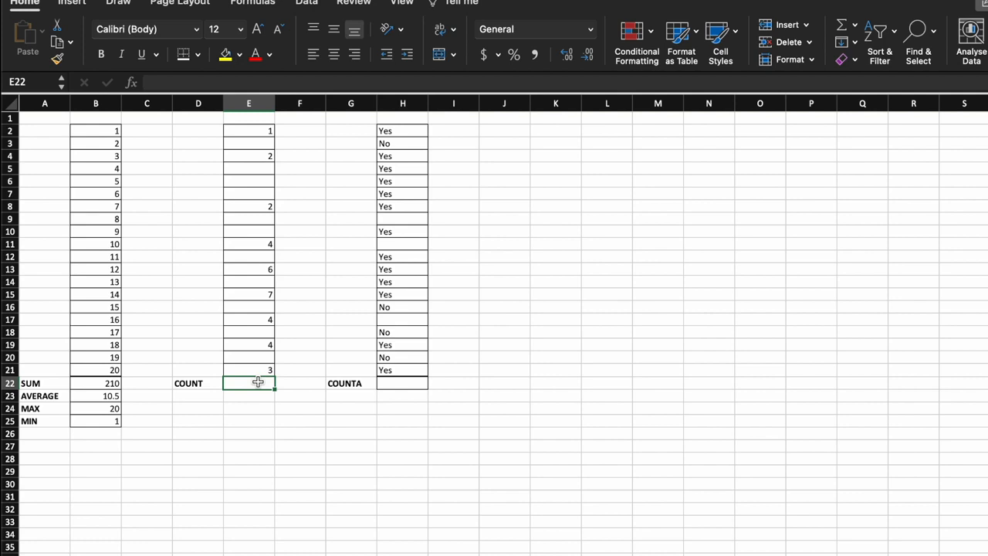
text(=)
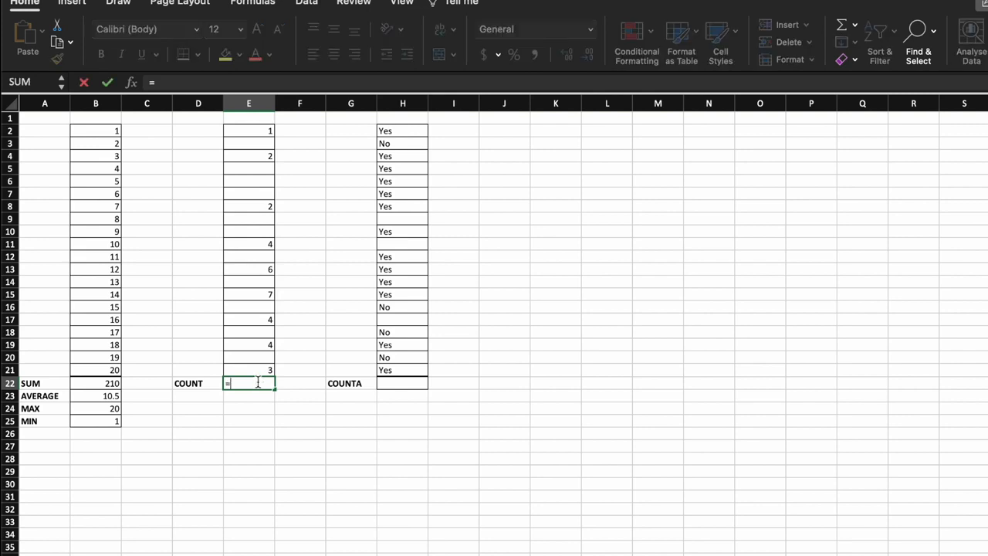
text(COUNT)
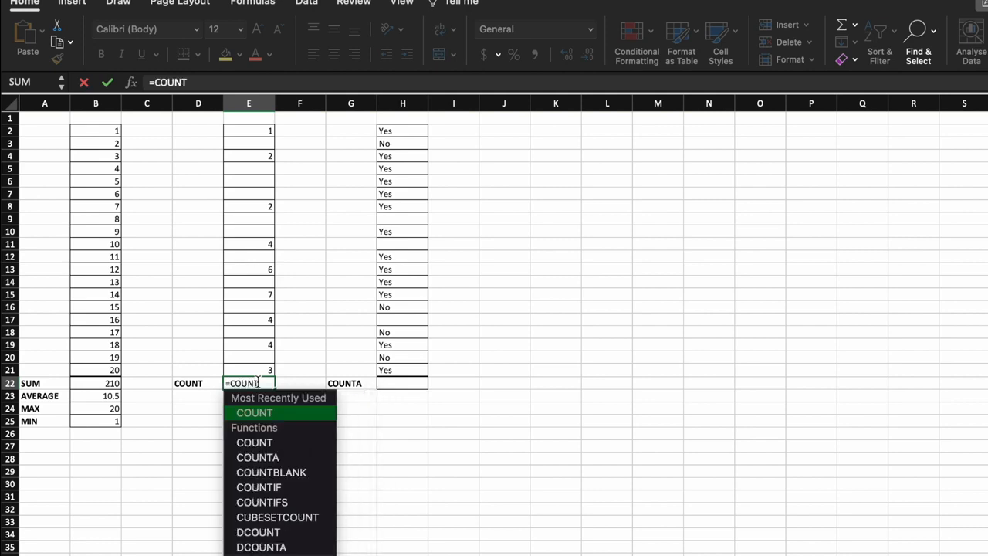
text(()
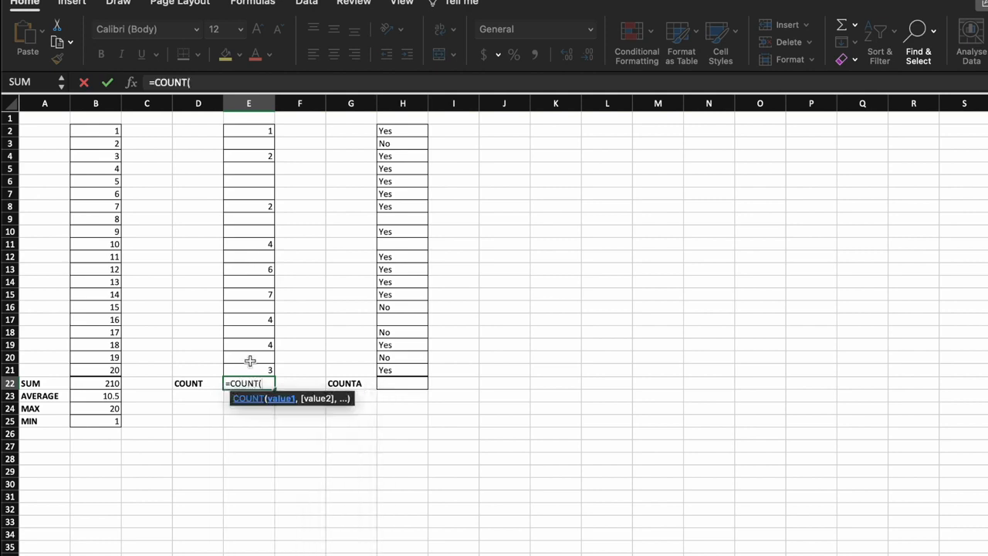
drag(253, 132, 272, 368)
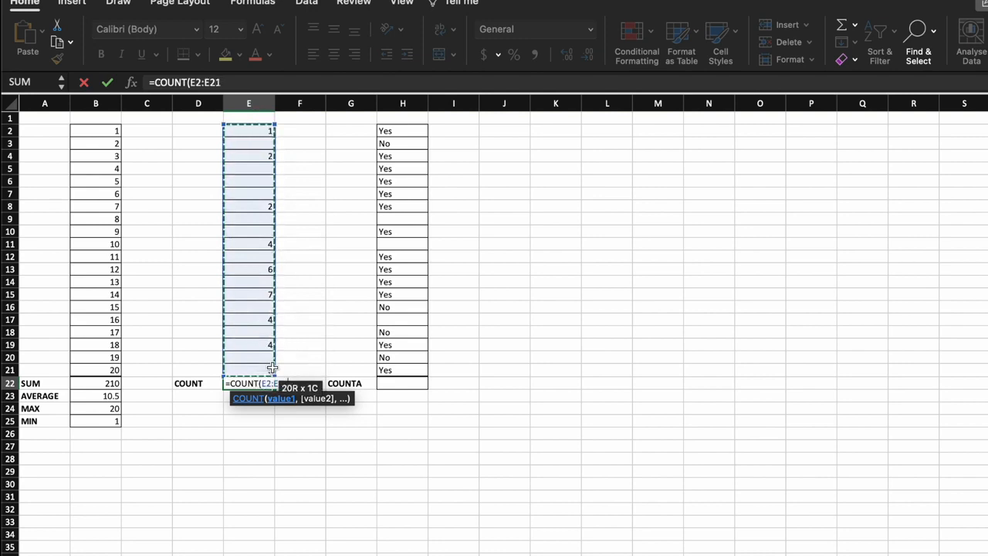
key(Return)
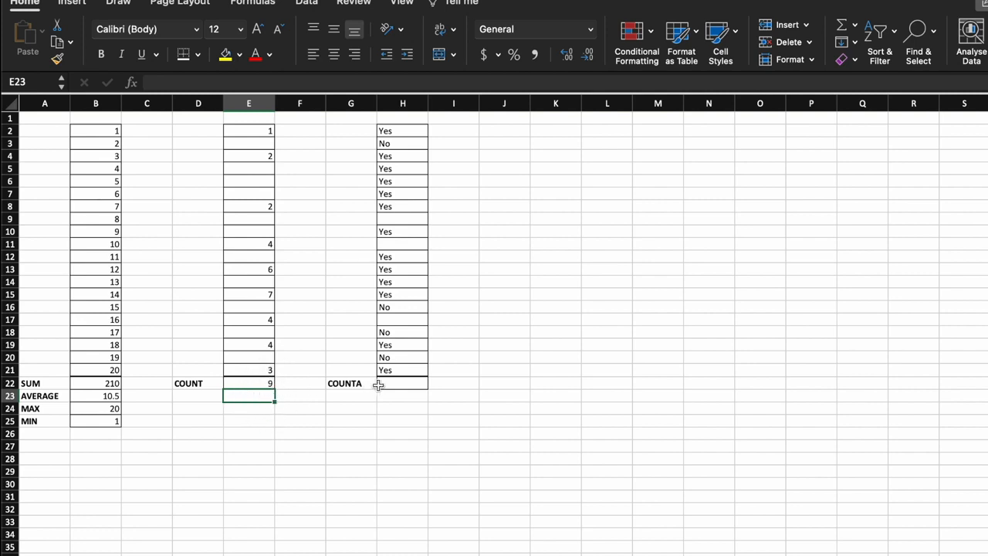
- Enter =COUNTA(H2:H21) in cell H22, selecting the Yes/No range H2 to H21
click(402, 381)
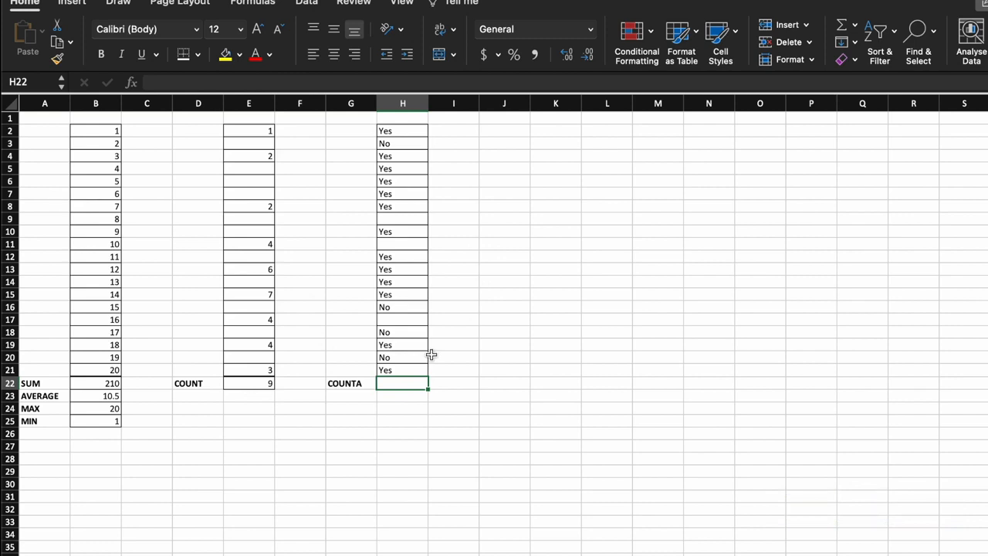
text(=COUNTA)
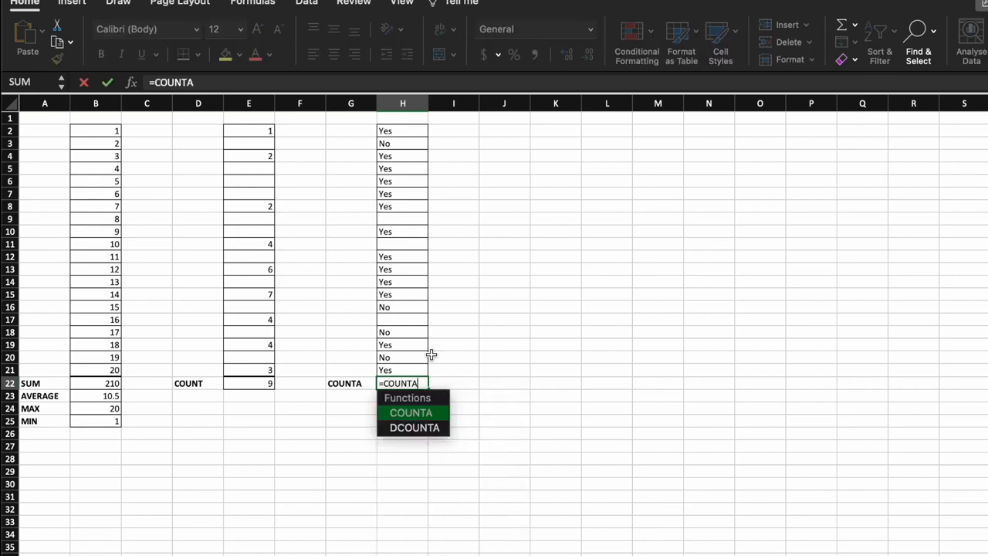
text(()
drag(407, 131, 409, 369)
key(Return)
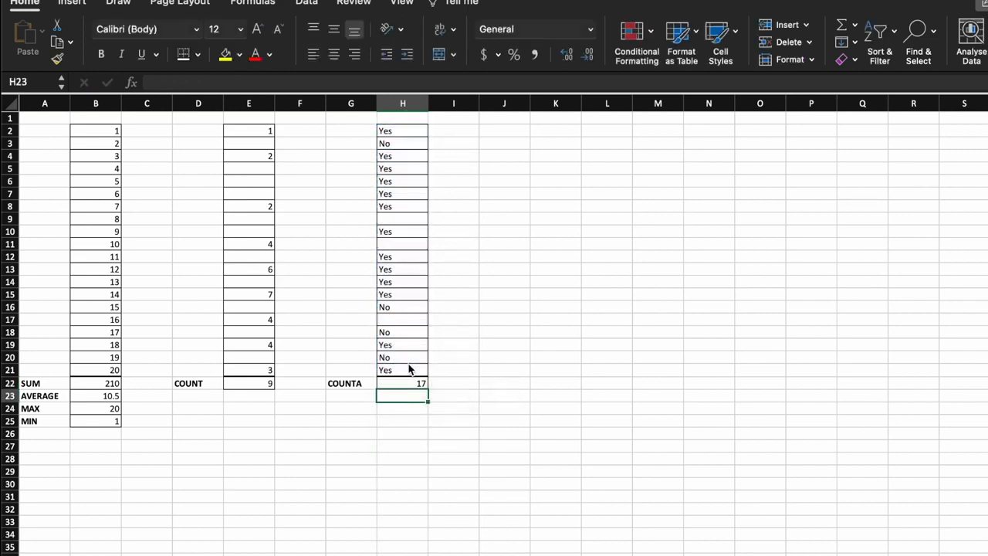